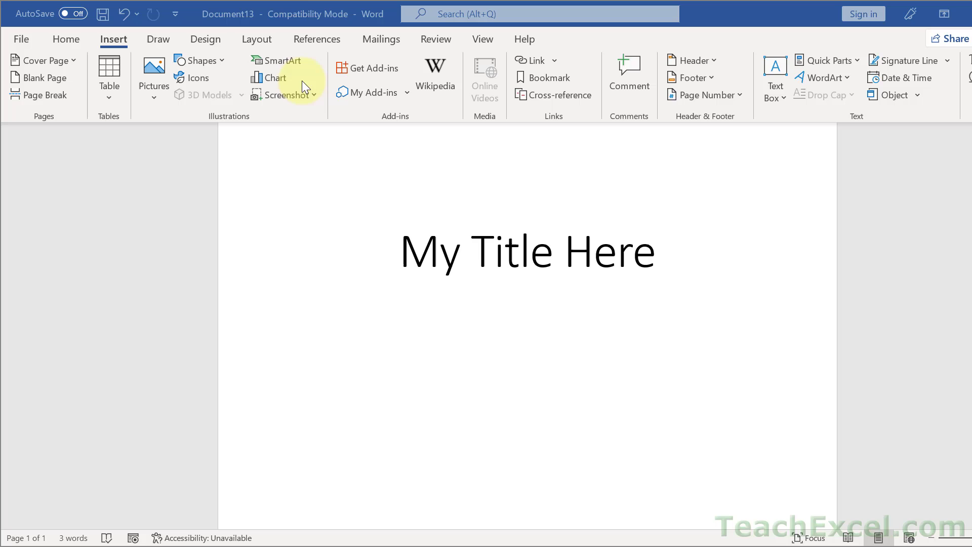
# Open Sample Section 1 from the section-files folder to preview its heading and text.
pyautogui.hotkey('alt', 'Tab')
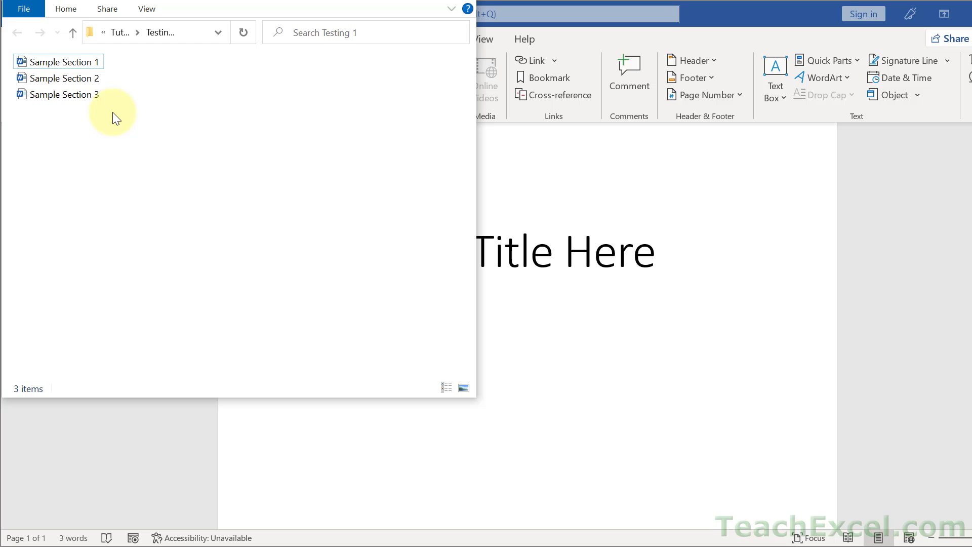
pyautogui.doubleClick(86, 64)
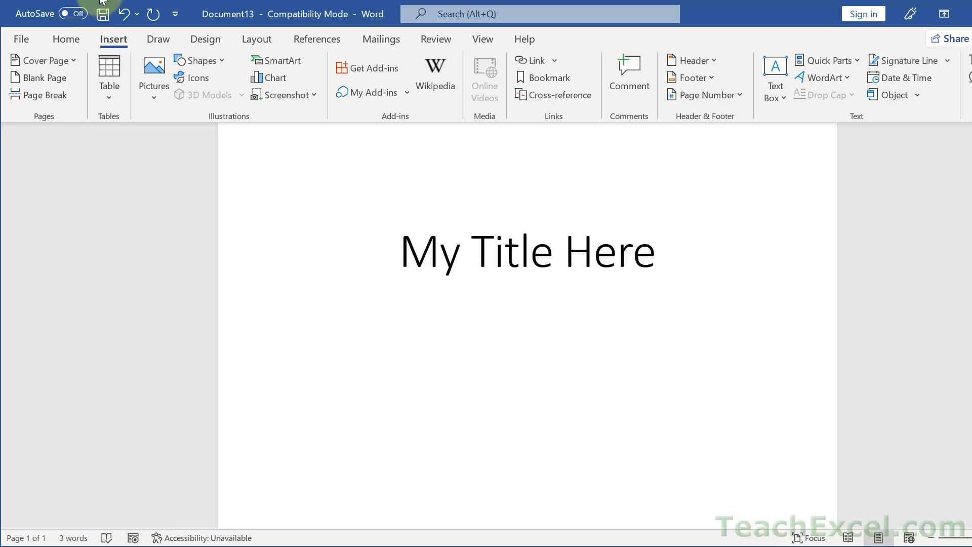
# Insert a page break after the title to create a blank page 2.
pyautogui.click(46, 96)
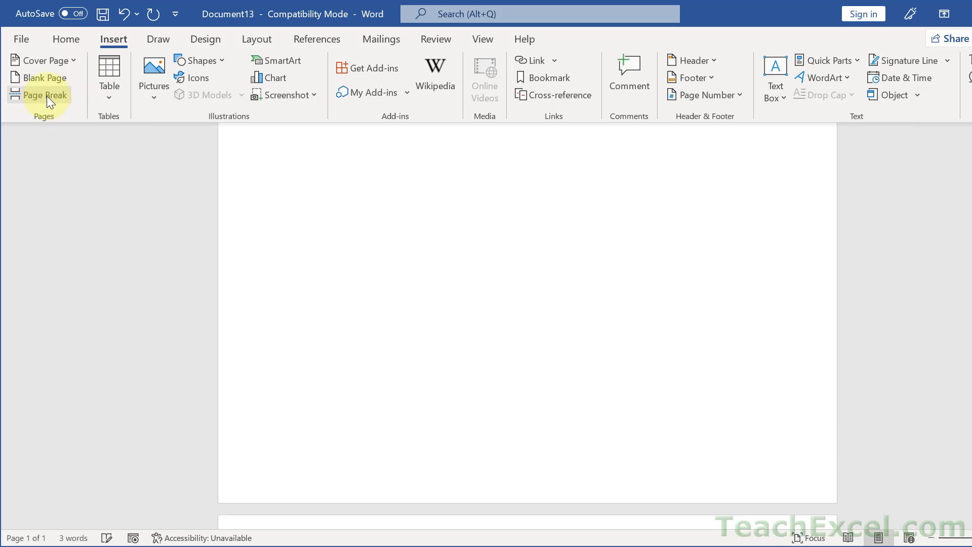
pyautogui.scroll(-3, 297, 292)
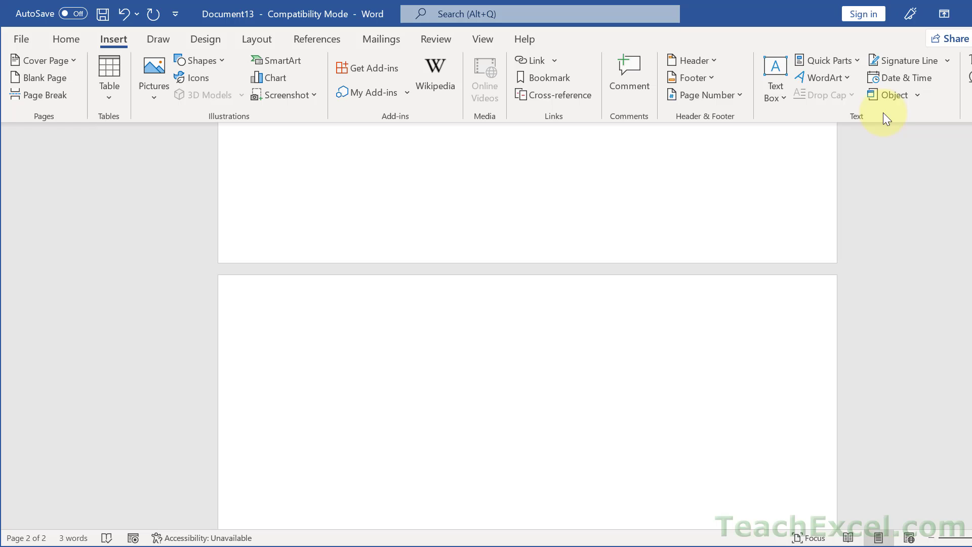
# Use Text from File and select all three Sample Section files for insertion.
pyautogui.click(917, 95)
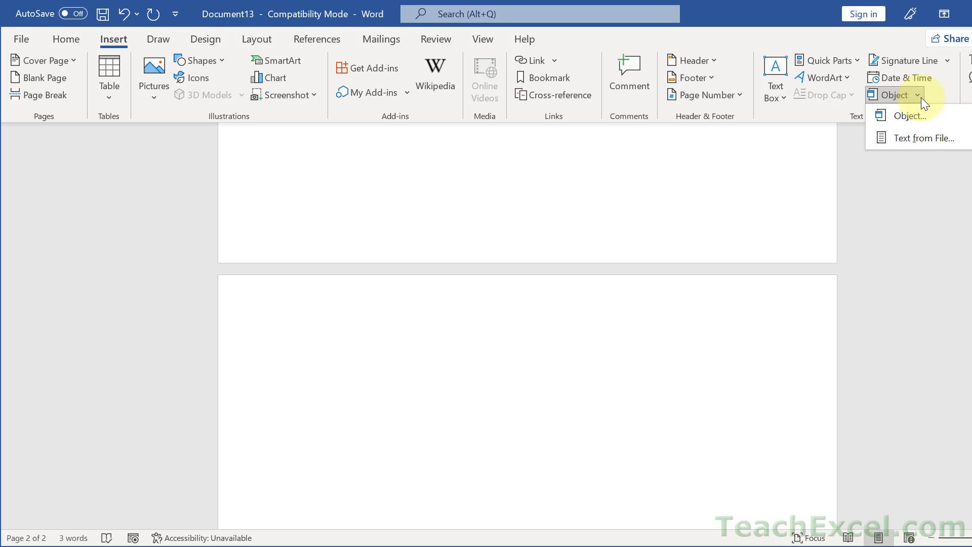
pyautogui.click(935, 139)
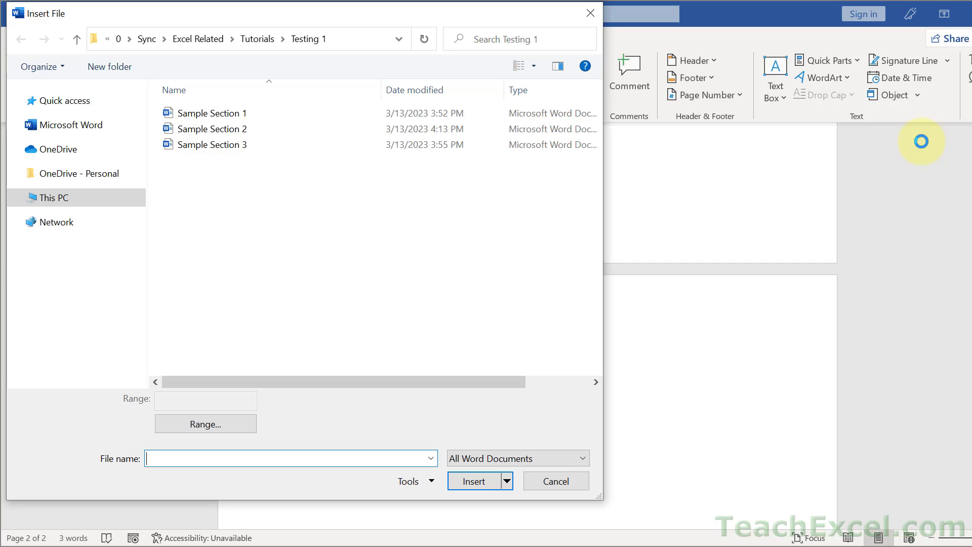
pyautogui.click(177, 118)
pyautogui.moveTo(151, 106); pyautogui.dragTo(213, 163)
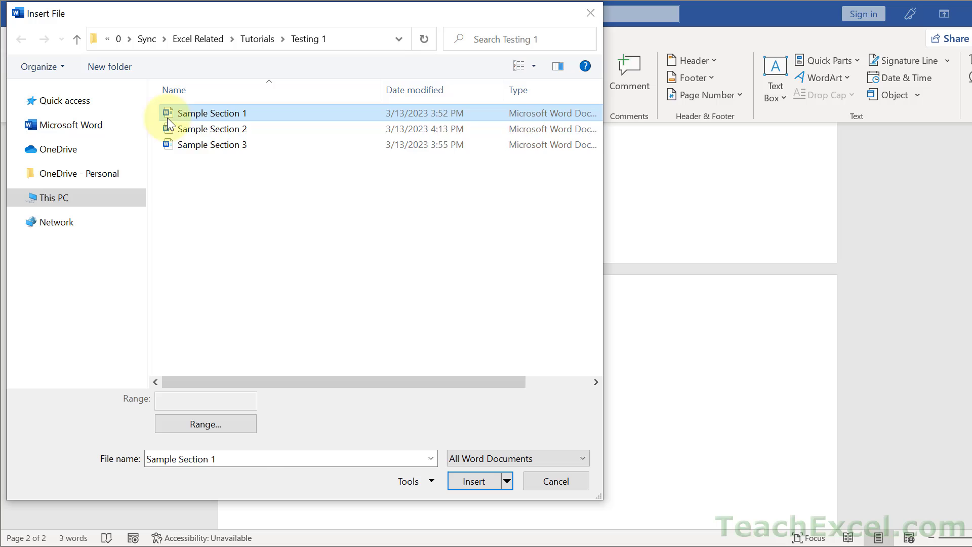
pyautogui.click(219, 118)
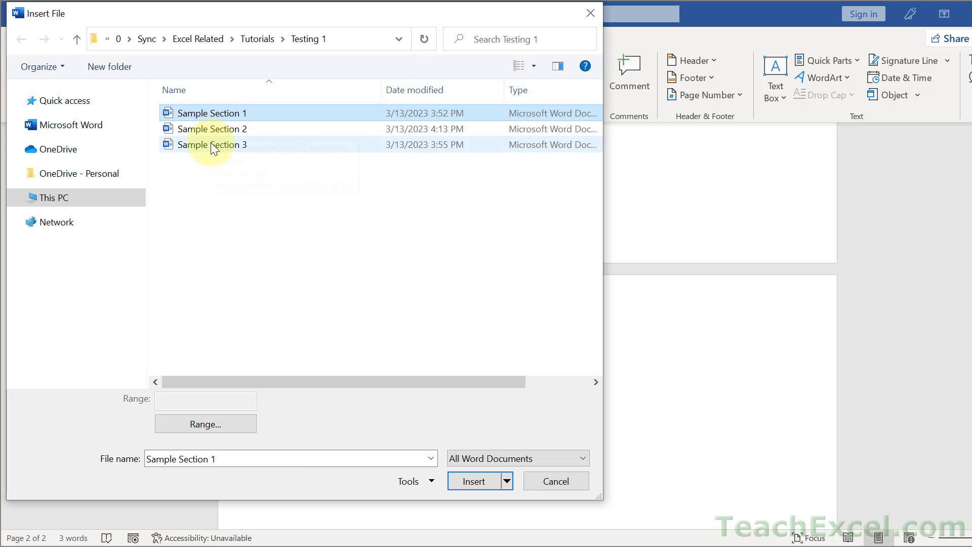
pyautogui.keyDown('ctrl'); pyautogui.click(211, 142); pyautogui.keyUp('ctrl')
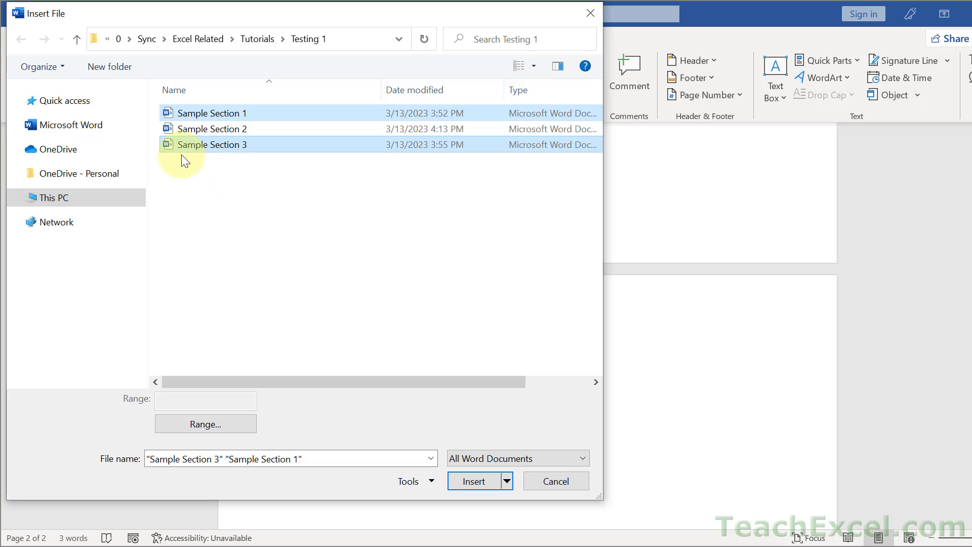
pyautogui.moveTo(155, 110); pyautogui.dragTo(207, 153)
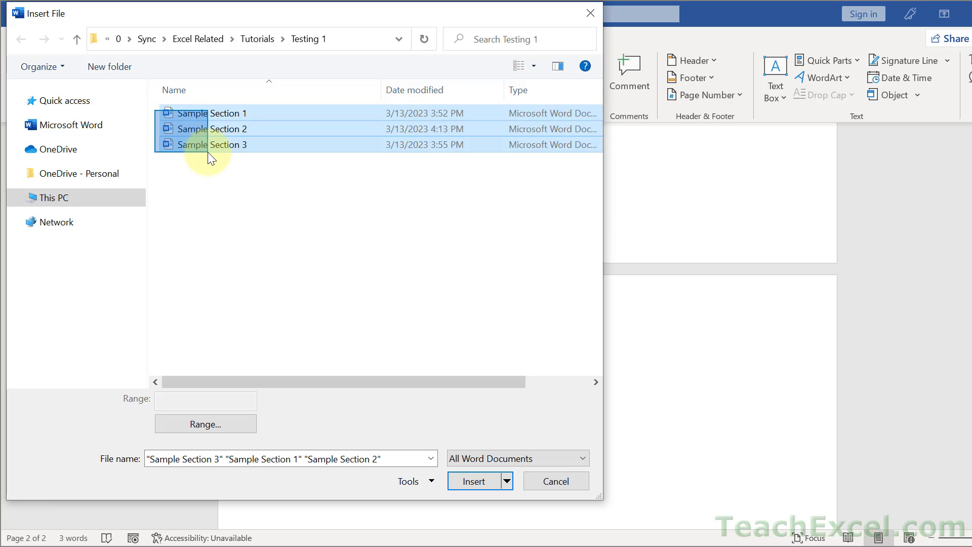
# Insert the three selected Sample Section files onto page 2.
pyautogui.click(472, 482)
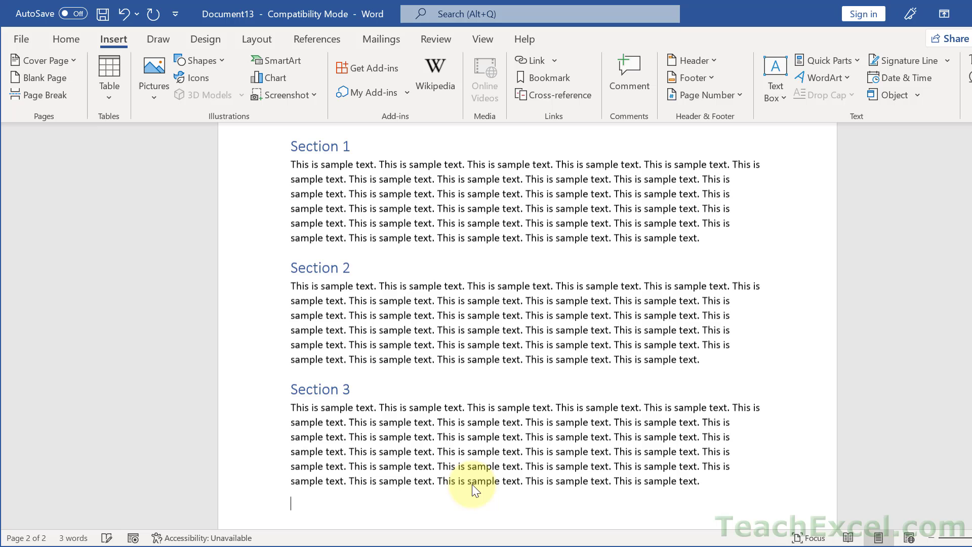
pyautogui.scroll(3, 478, 329)
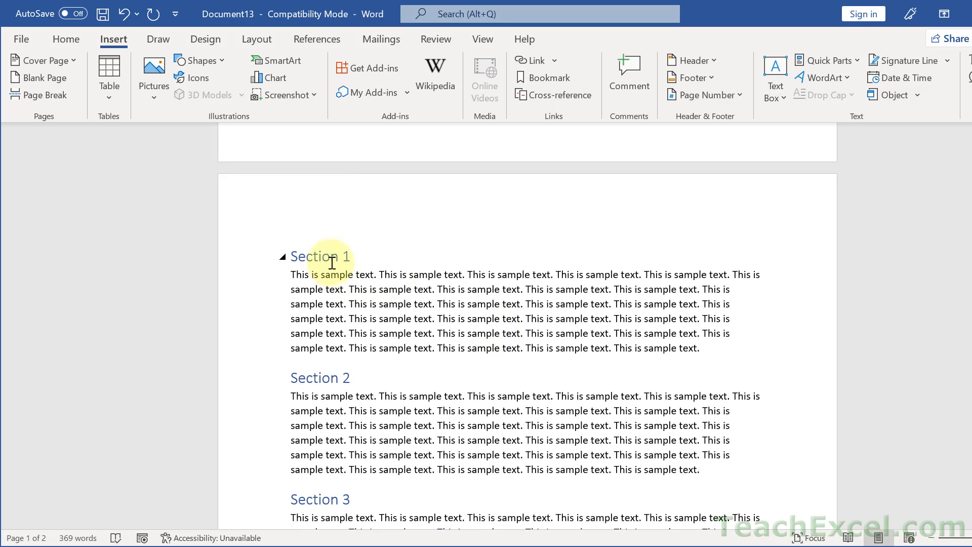
pyautogui.scroll(-1, 499, 393)
pyautogui.scroll(-1, 499, 393)
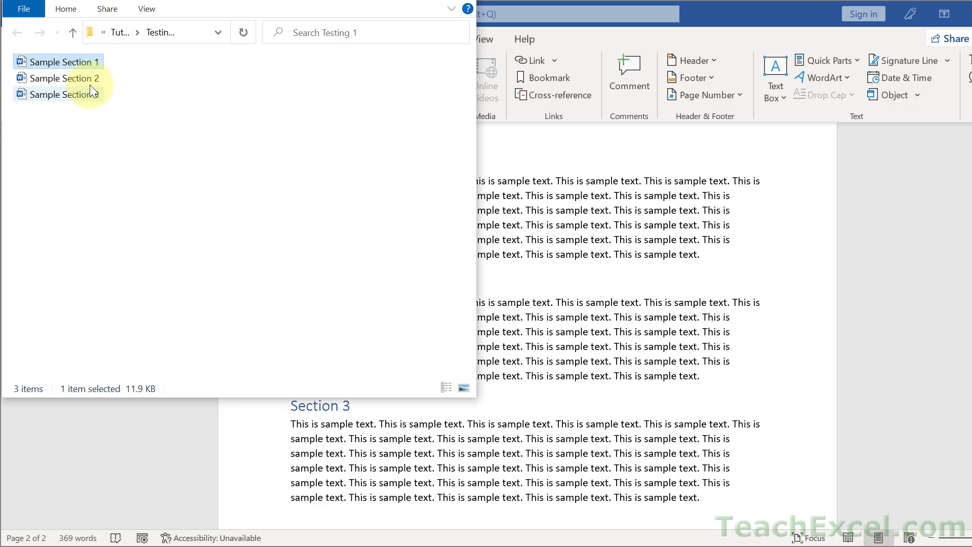
# Rename the files to '2 - Sample Section 1', '1 - Sample Section 2', '3 - Sample Section 3'.
pyautogui.click(40, 61)
pyautogui.press('Home')
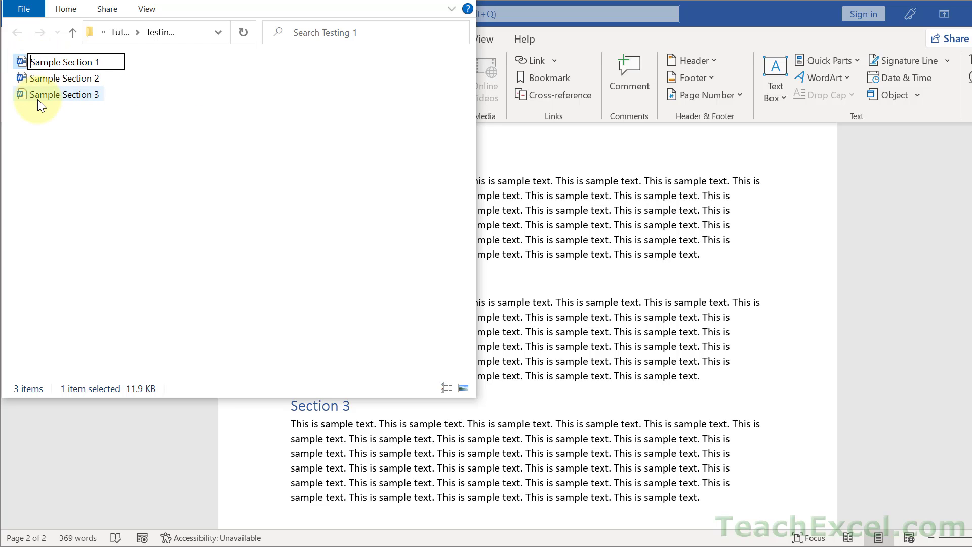
pyautogui.write('2 ')
pyautogui.write('-')
pyautogui.press('Return')
pyautogui.click(40, 79)
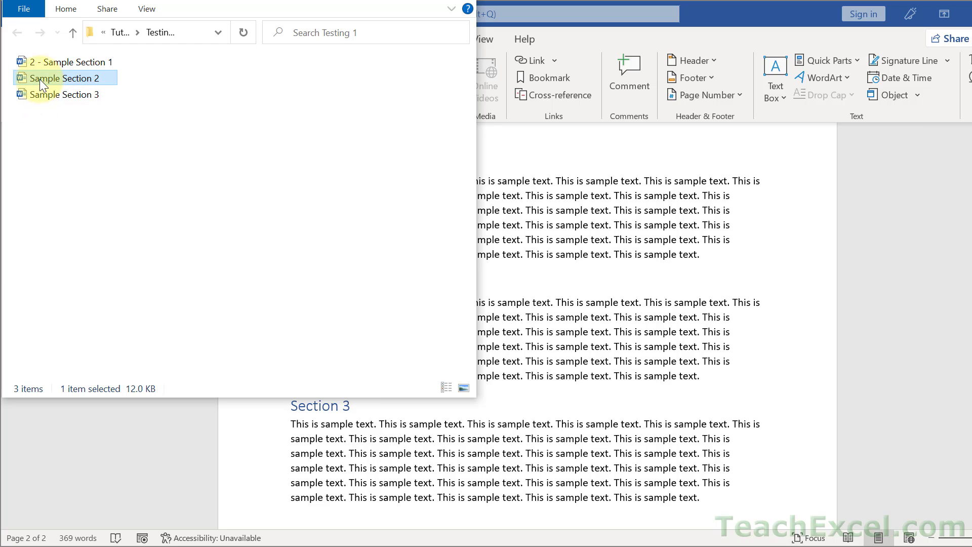
pyautogui.click(35, 78)
pyautogui.press('Home')
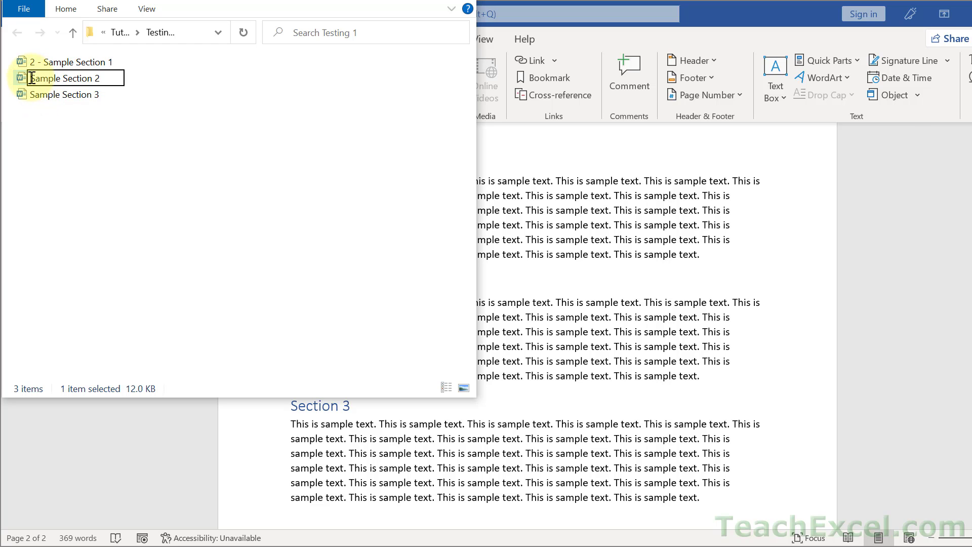
pyautogui.write('1 -')
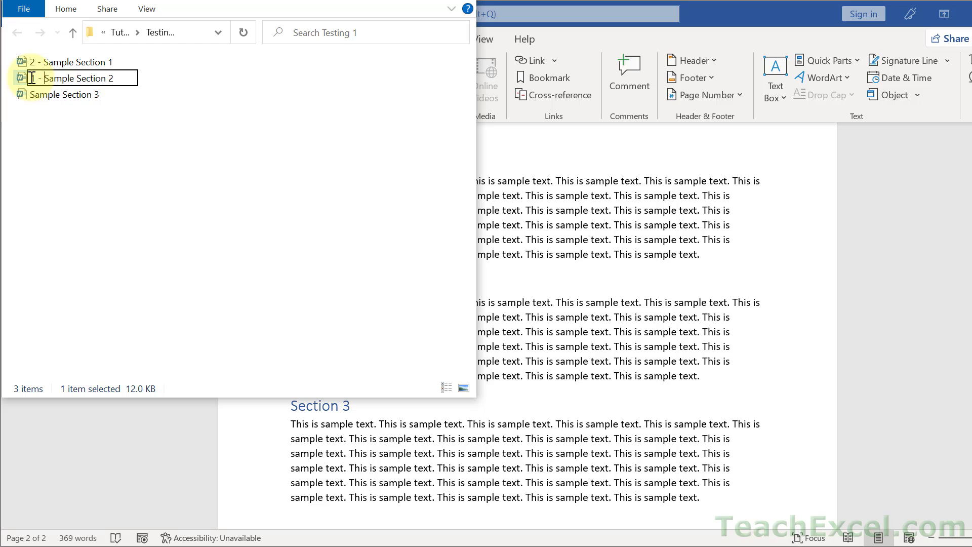
pyautogui.press('Return')
pyautogui.click(38, 93)
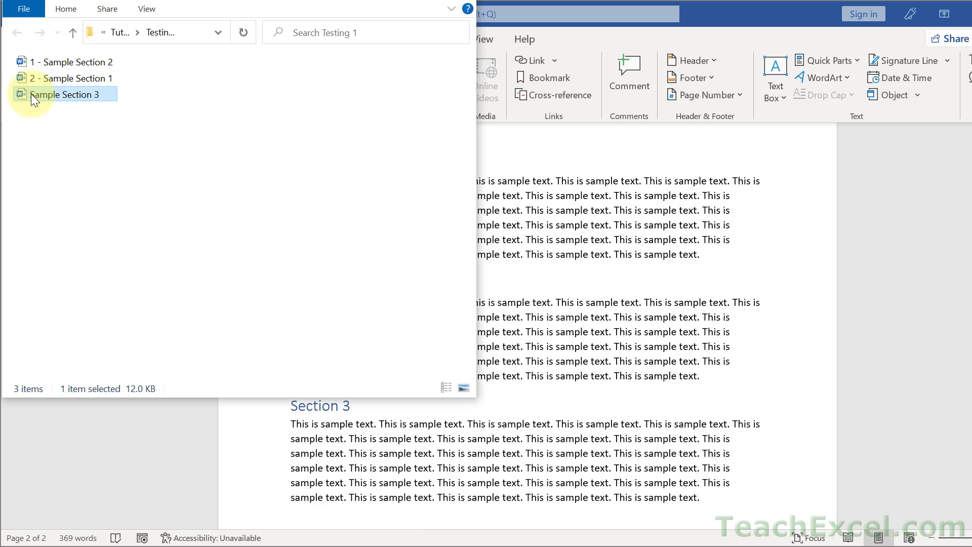
pyautogui.click(31, 93)
pyautogui.press('Home')
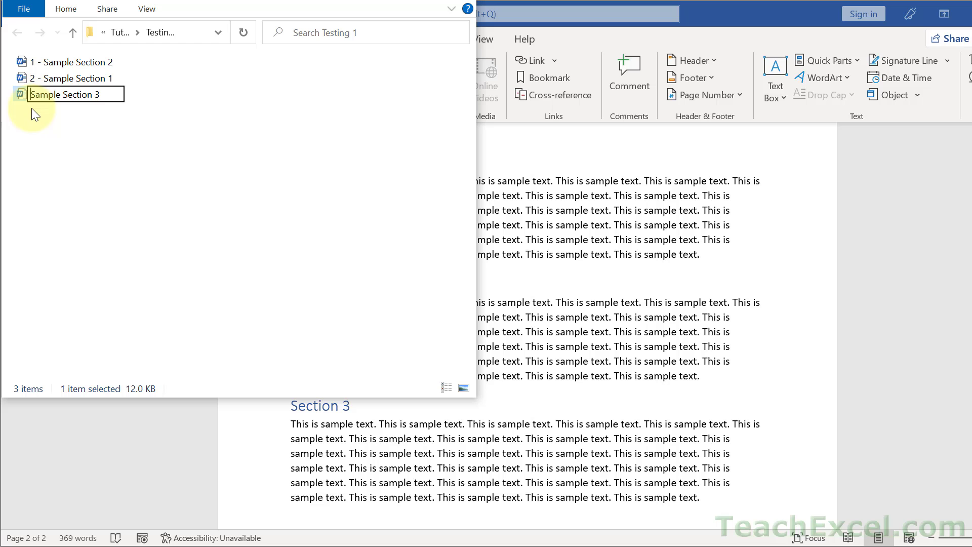
pyautogui.write('3 -')
pyautogui.press('Return')
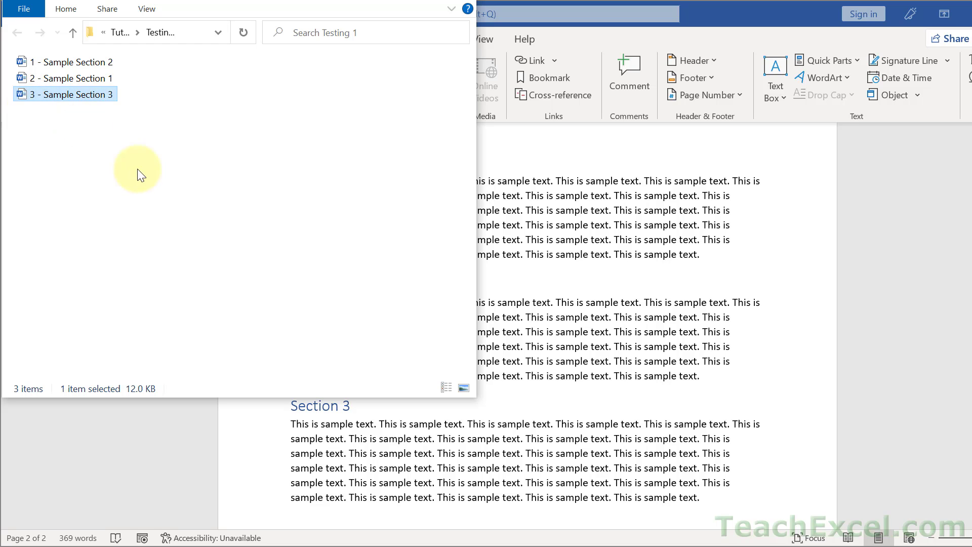
# Undo the three inserted sections on page 2 of the Word document.
pyautogui.click(145, 178)
pyautogui.click(633, 306)
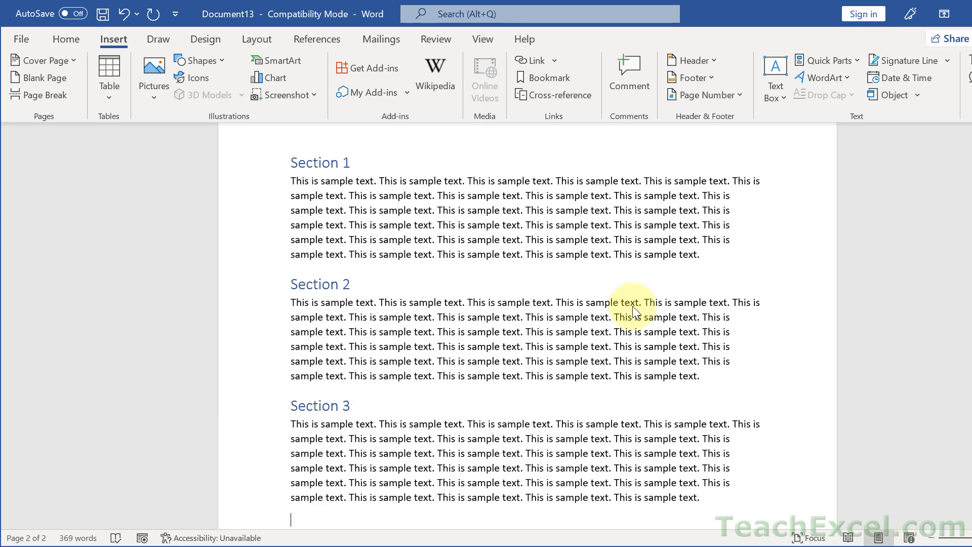
pyautogui.hotkey('ctrl', 'z')
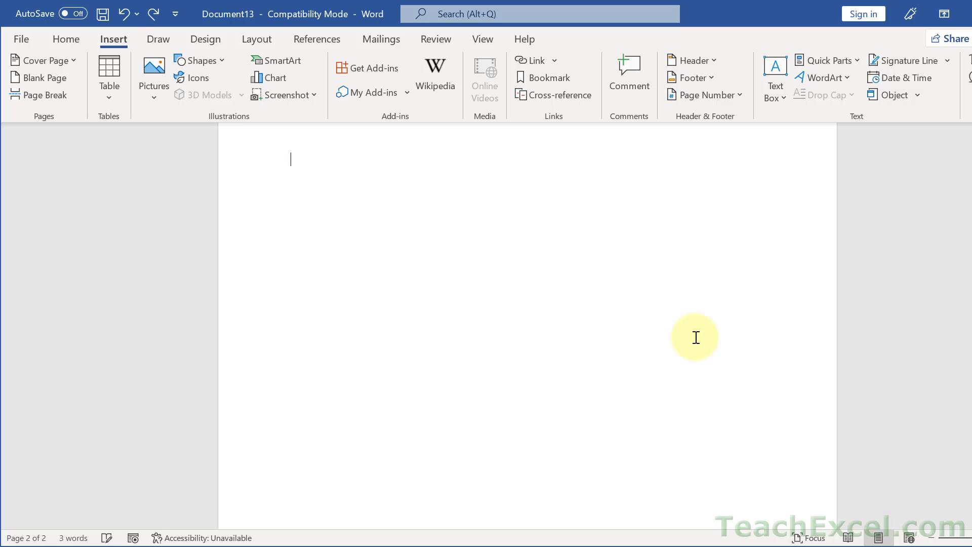
# Insert the three renumbered files onto page 2, then open '1 - Sample Section 2'.
pyautogui.click(916, 97)
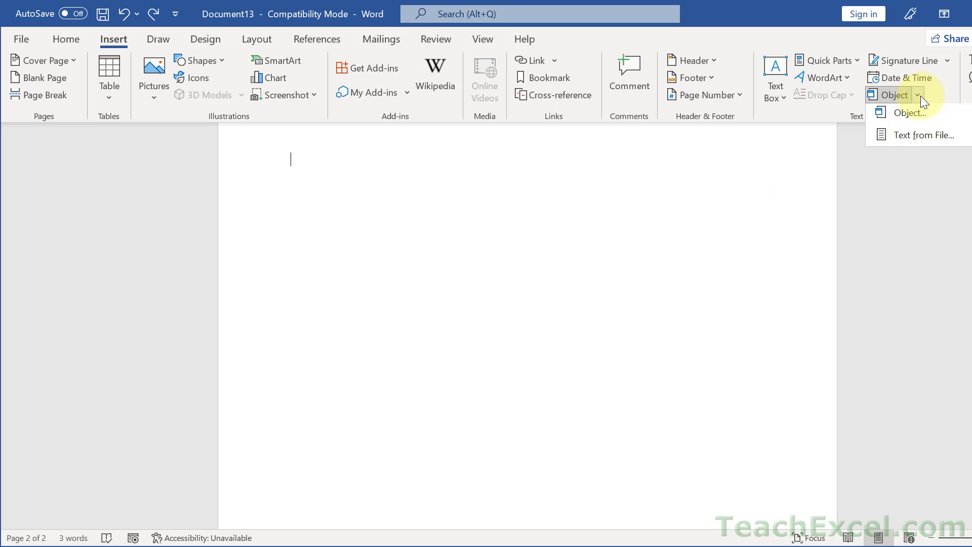
pyautogui.click(923, 135)
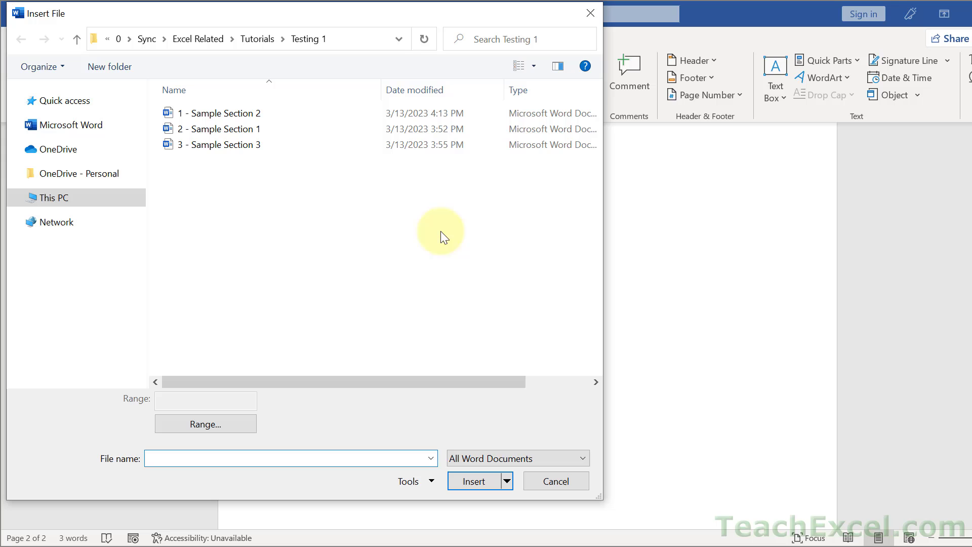
pyautogui.moveTo(155, 110); pyautogui.dragTo(225, 154)
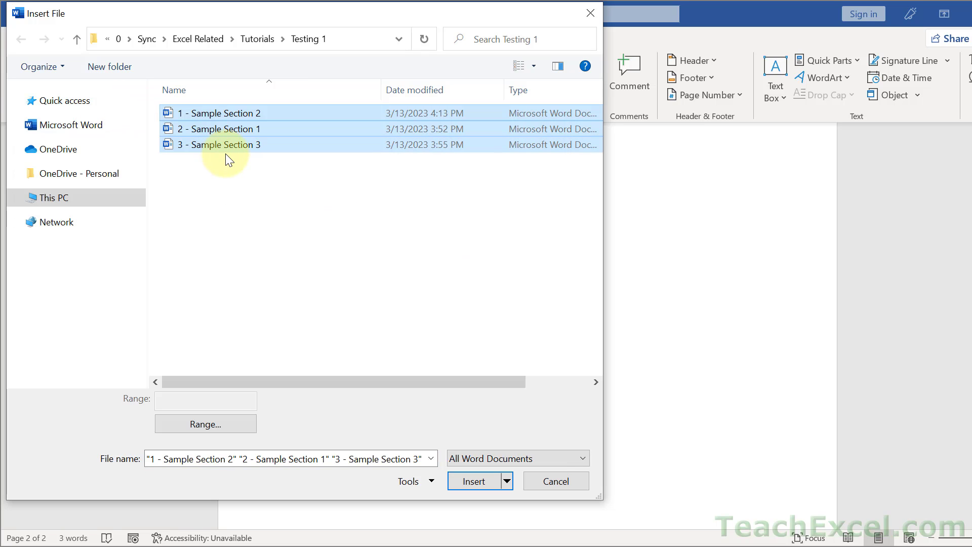
pyautogui.click(475, 480)
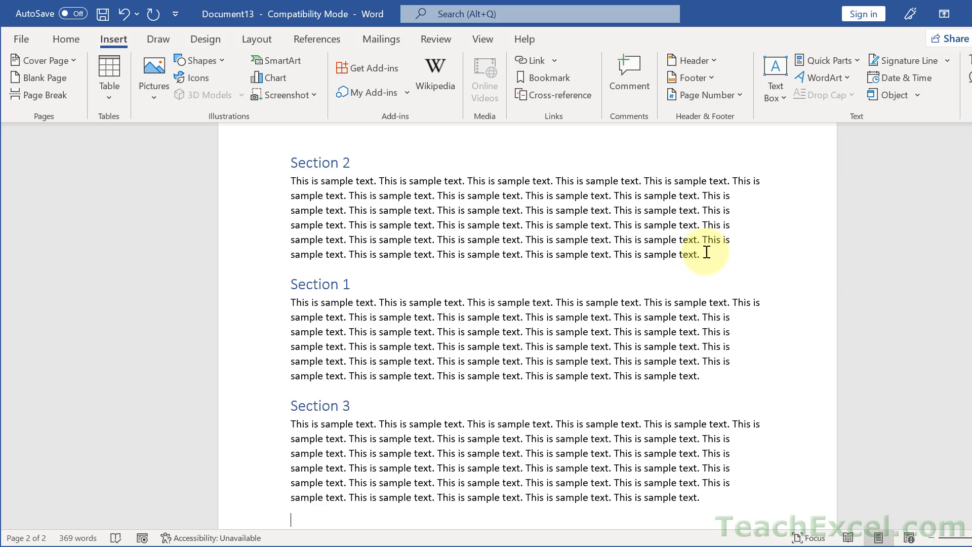
pyautogui.click(311, 1)
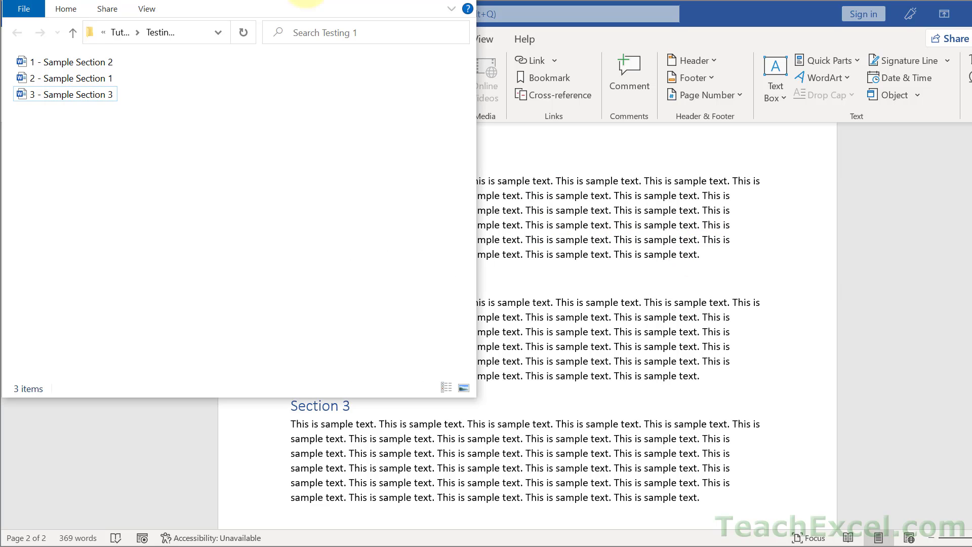
pyautogui.doubleClick(92, 62)
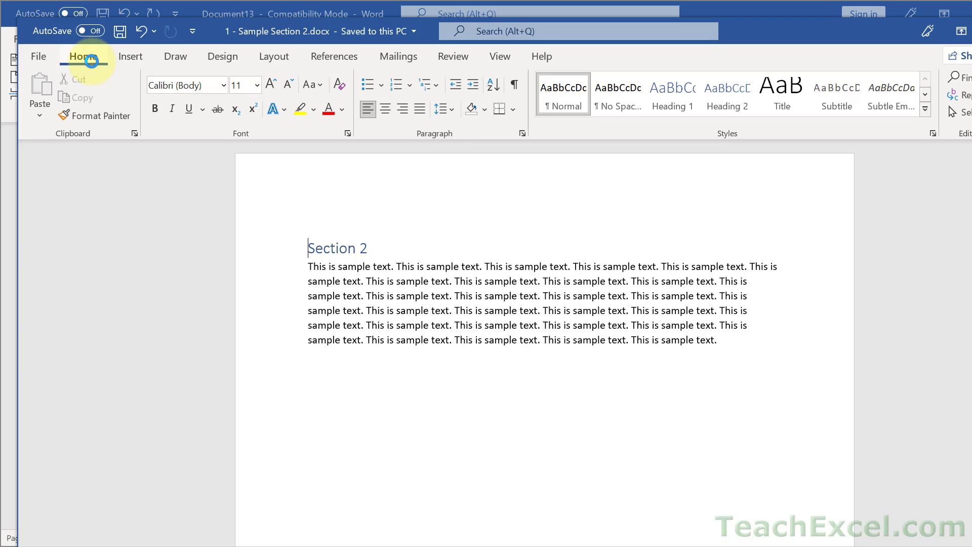